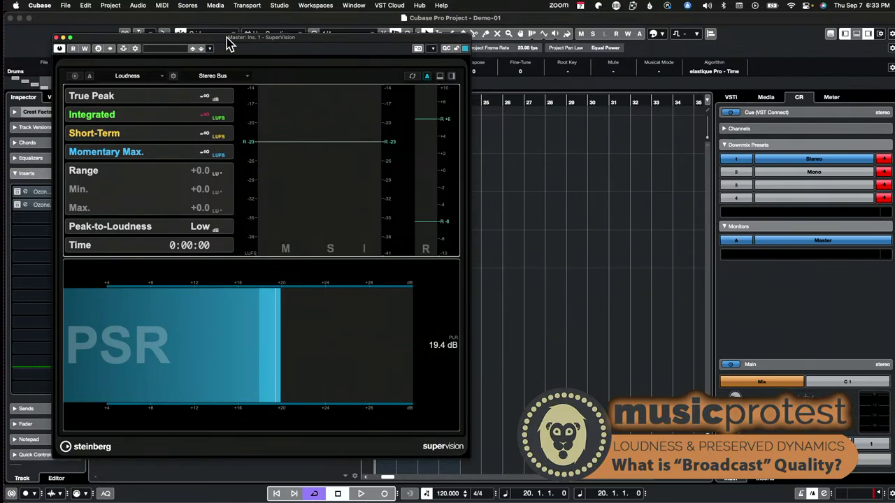
# - Move the SuperVision window aside so it no longer covers the Drums event on the Crest Factor track
pyautogui.moveTo(230, 44); pyautogui.dragTo(538, 34)
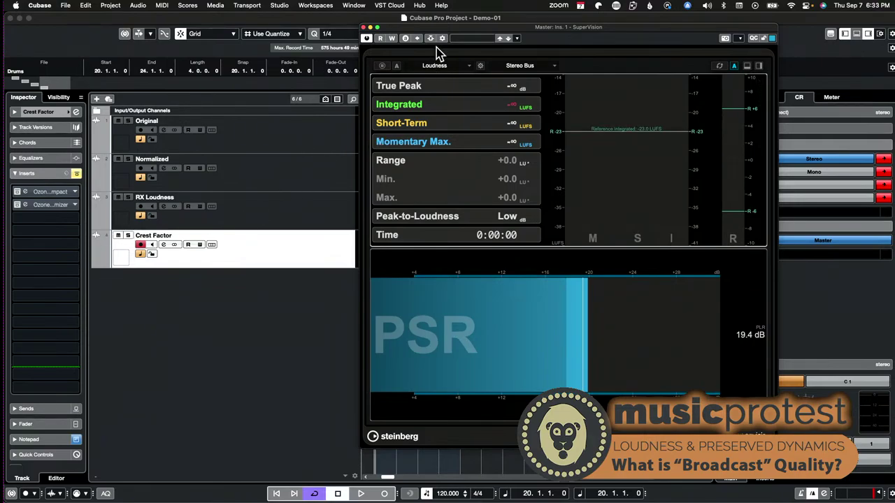
pyautogui.moveTo(425, 36); pyautogui.dragTo(376, 25)
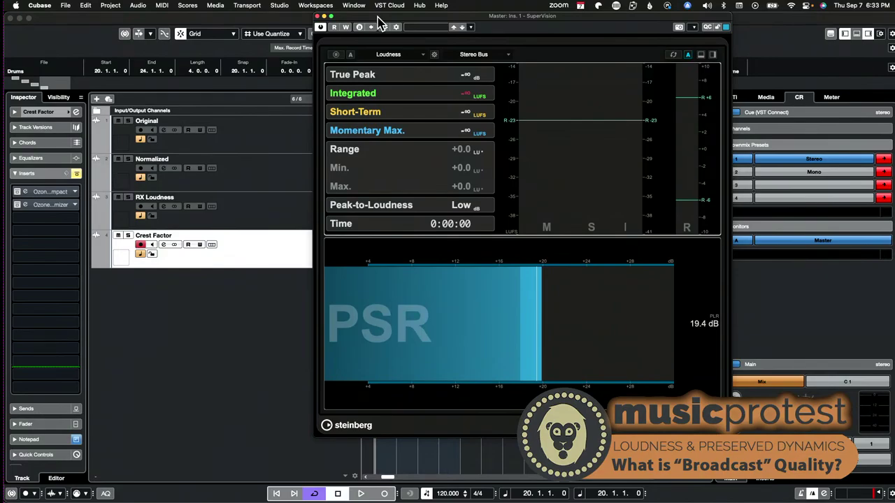
pyautogui.moveTo(472, 26); pyautogui.dragTo(502, 49)
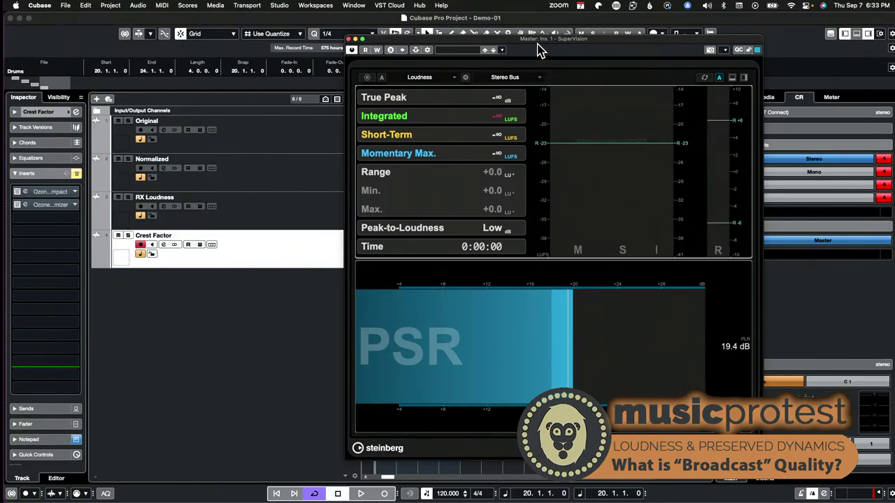
pyautogui.moveTo(536, 44); pyautogui.dragTo(473, 41)
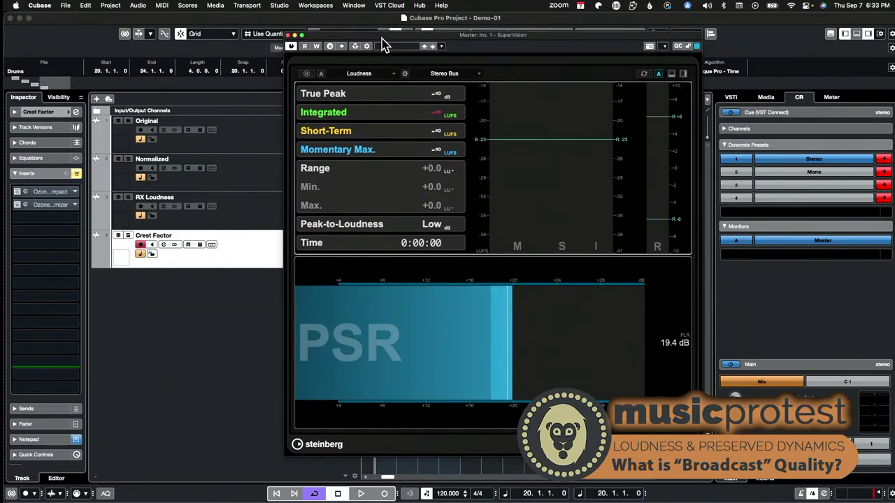
pyautogui.moveTo(382, 45); pyautogui.dragTo(601, 28)
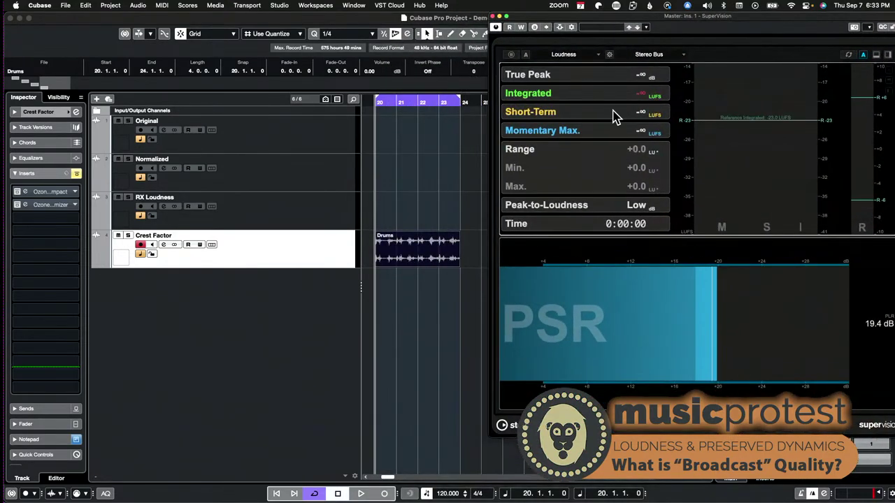
# - Select the Drums event on the Crest Factor track and play it to measure its unprocessed loudness and peak-to-loudness ratio in SuperVision
pyautogui.click(427, 257)
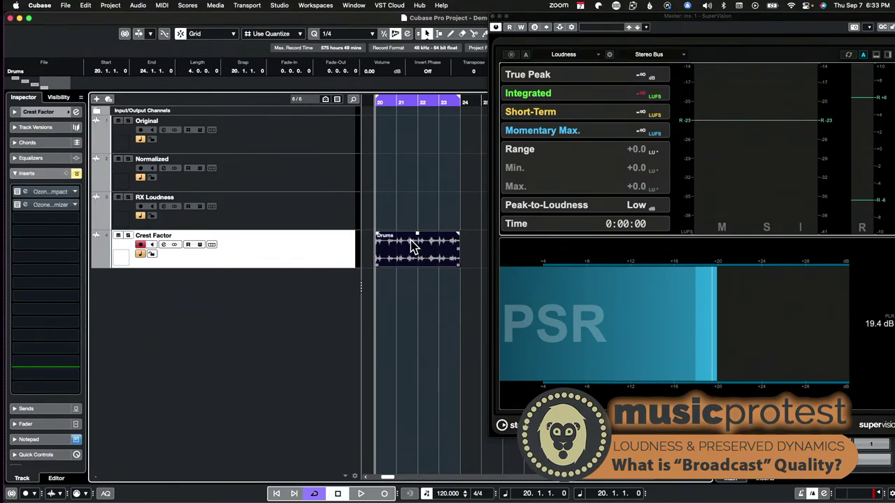
pyautogui.press('space')
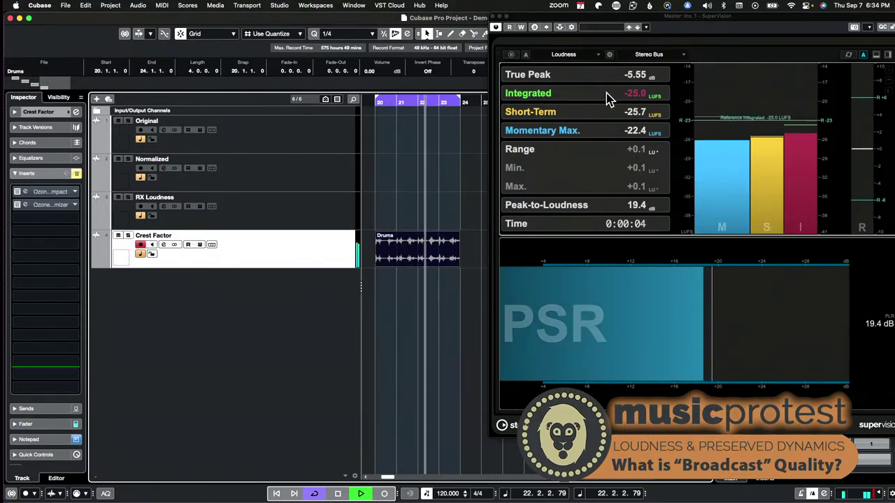
pyautogui.press('space')
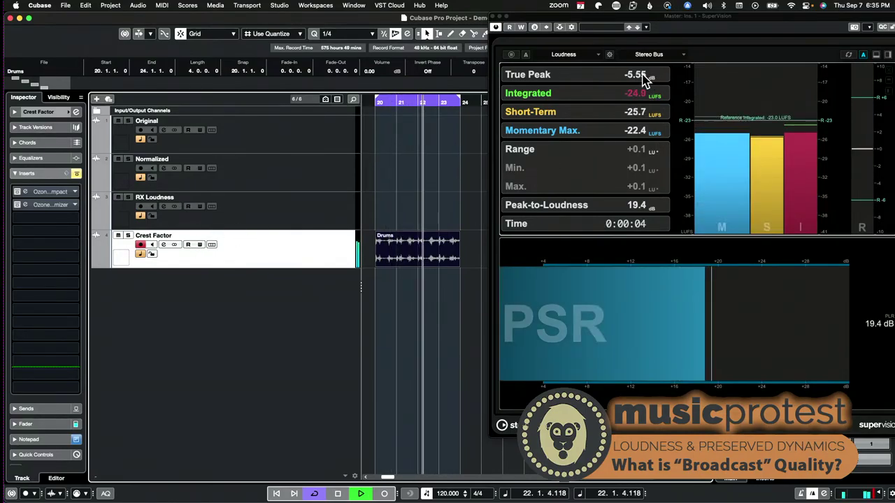
pyautogui.press('space')
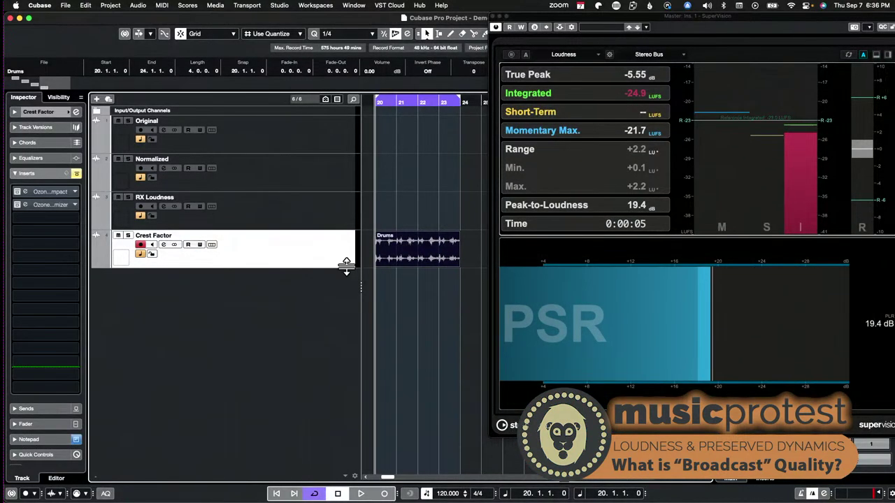
# - Activate and open the Ozone 10 Maximizer insert on the Crest Factor track, leaving its A setting with the -3.0 dB ceiling selected
pyautogui.click(18, 206)
pyautogui.click(19, 210)
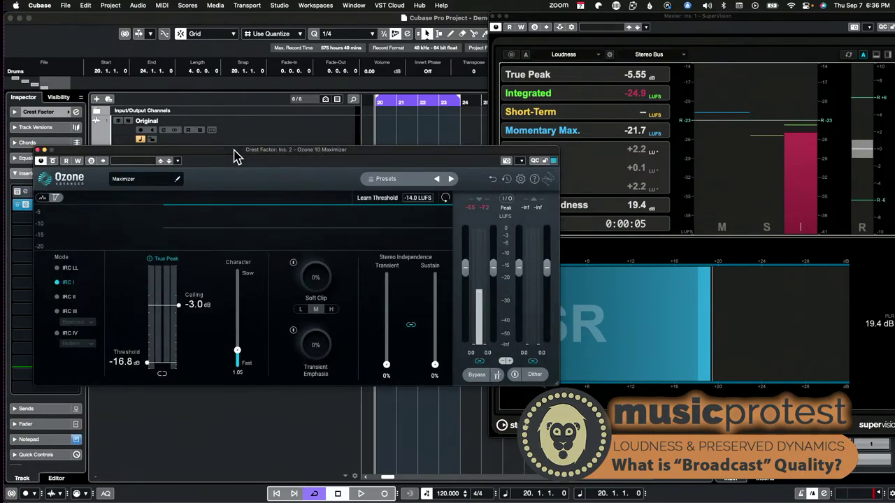
pyautogui.moveTo(234, 148); pyautogui.dragTo(266, 176)
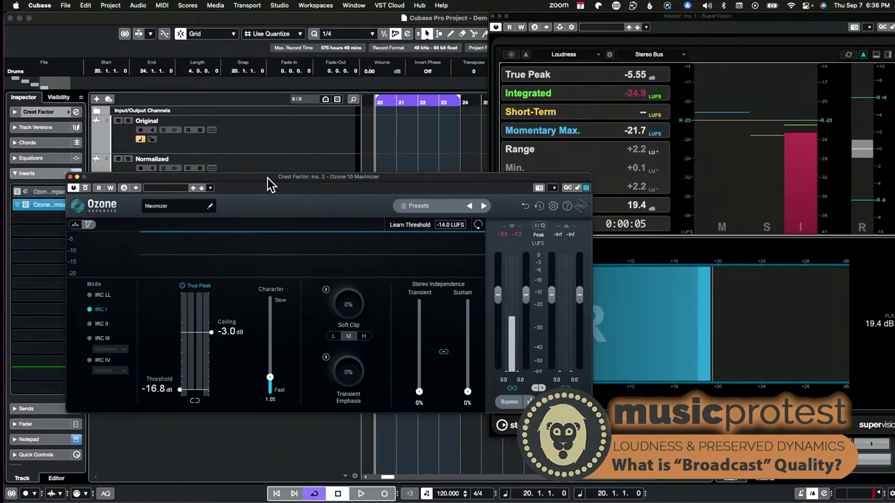
pyautogui.click(125, 188)
pyautogui.click(124, 189)
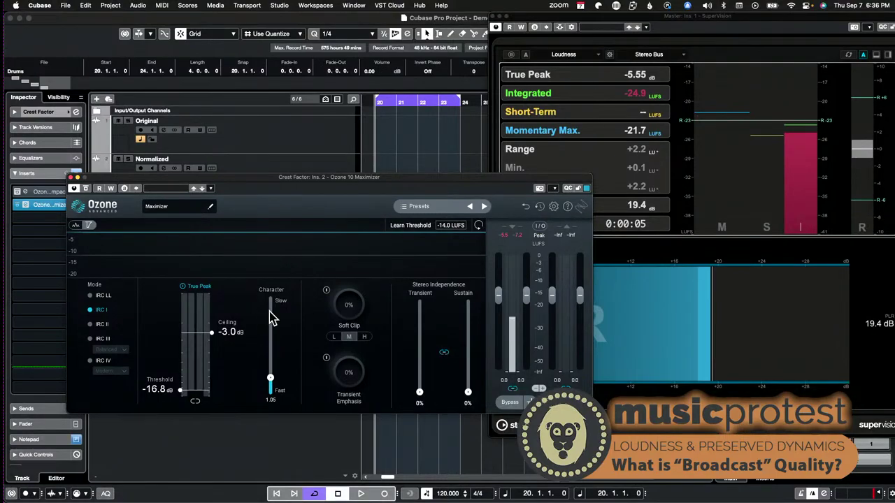
# - Play the drums through the Maximizer's -3.0 dB ceiling setting and measure the result in SuperVision, keeping the peak-to-loudness reading uncovered
pyautogui.press('space')
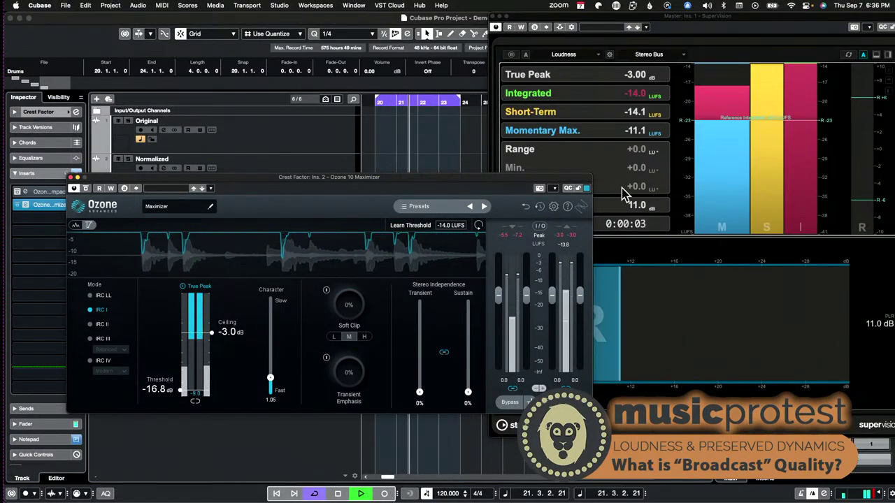
pyautogui.moveTo(524, 177); pyautogui.dragTo(473, 224)
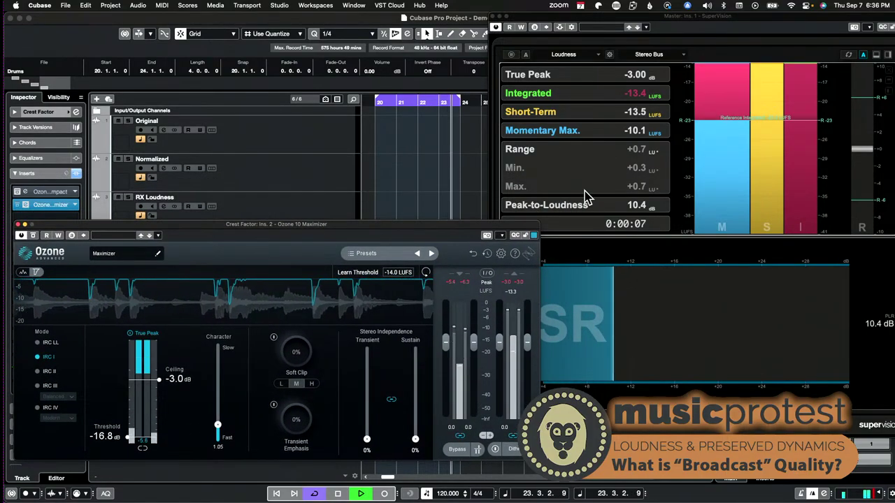
pyautogui.press('space')
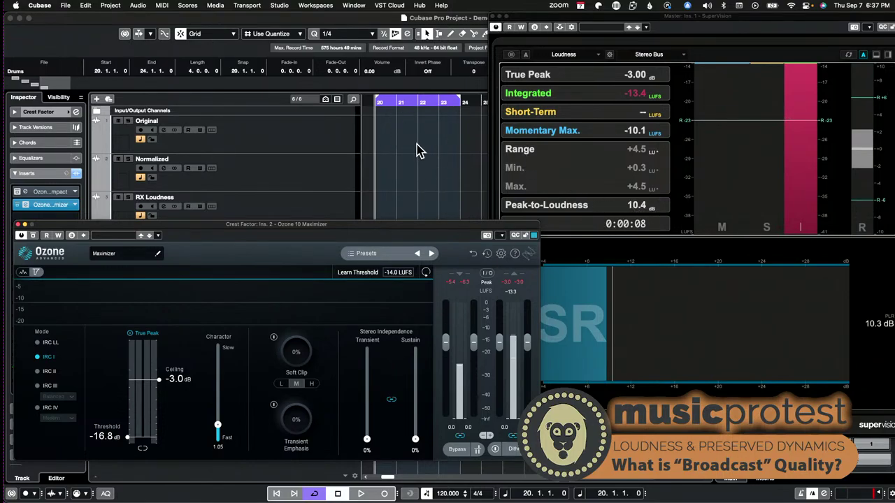
pyautogui.press('space')
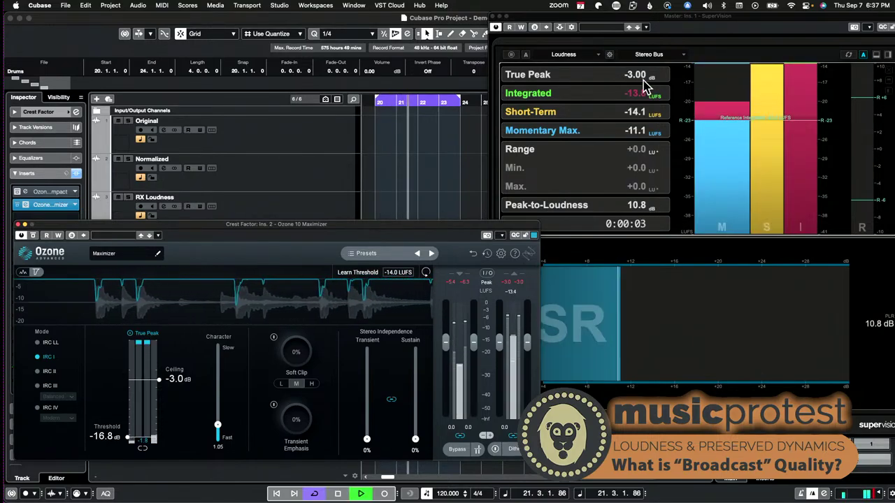
pyautogui.press('space')
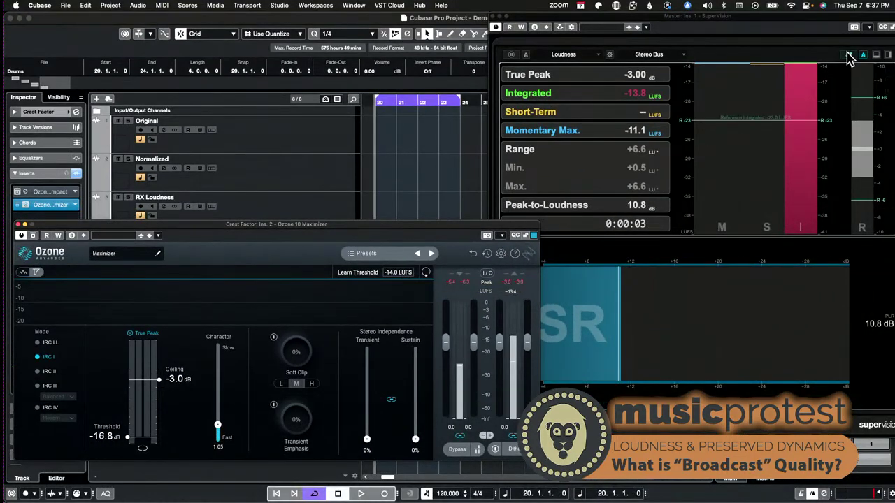
# - Switch the Maximizer to its B setting with the -1.0 dB ceiling and reset the SuperVision measurements
pyautogui.moveTo(601, 151)
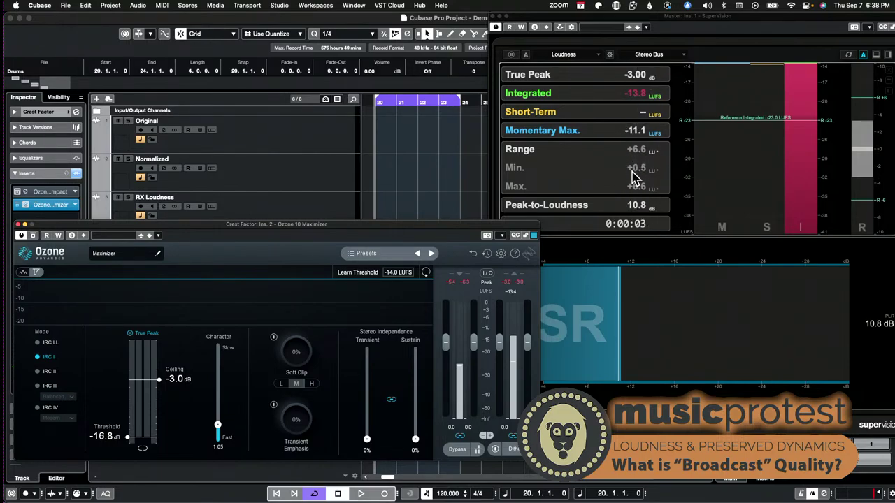
pyautogui.hscroll(-1, 447, 212)
pyautogui.hscroll(-1, 448, 211)
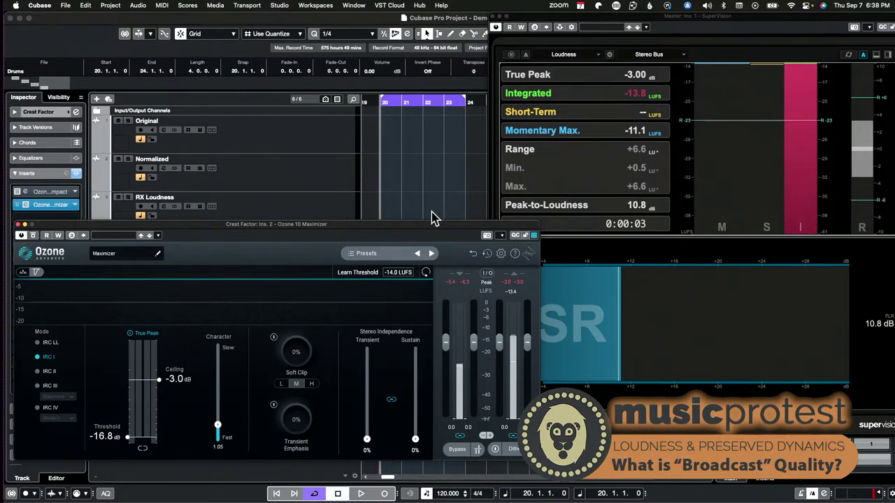
pyautogui.moveTo(430, 227); pyautogui.dragTo(455, 176)
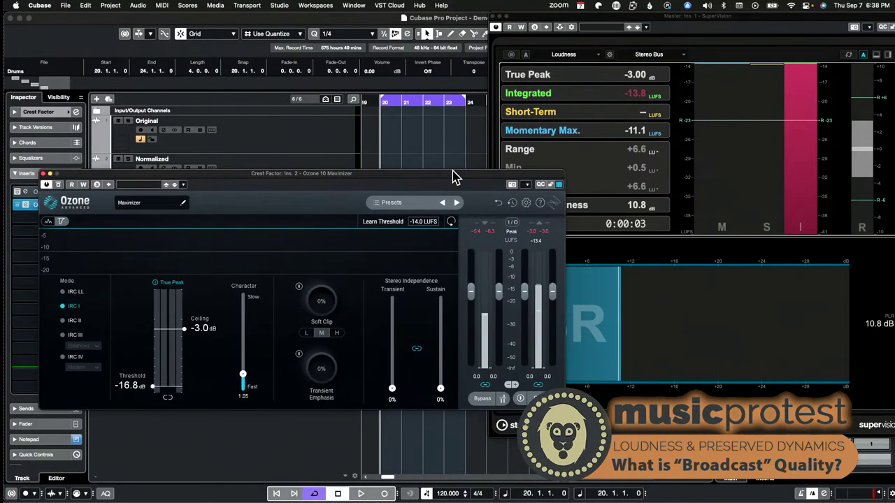
pyautogui.click(98, 186)
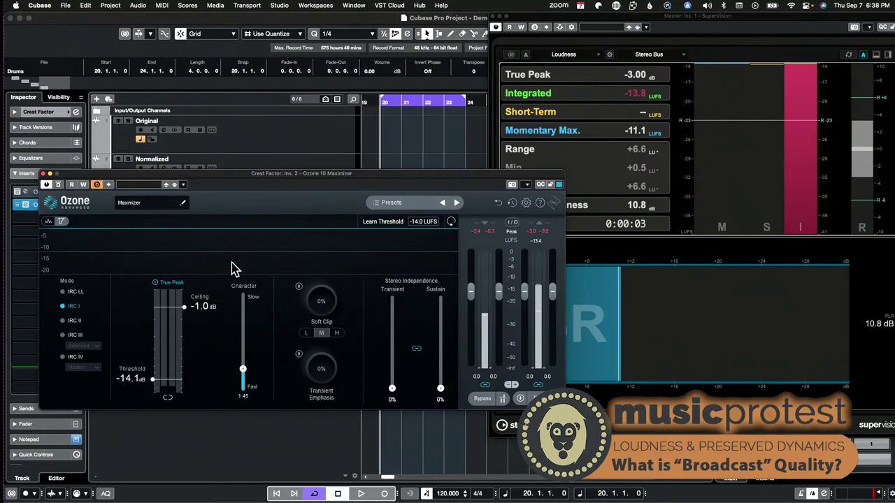
pyautogui.click(850, 56)
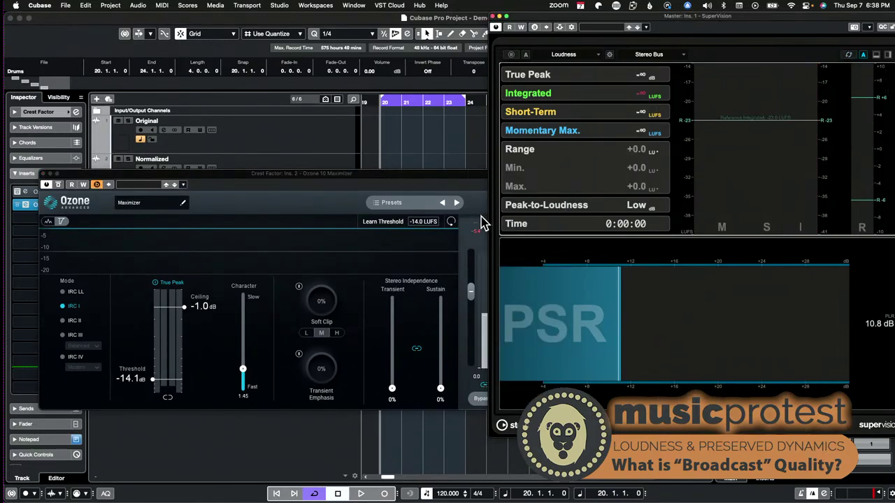
# - Play the drums and compare the peak-to-loudness of the Maximizer's -1.0 dB and -3.0 dB ceiling settings, ending on the -1.0 dB one
pyautogui.press('space')
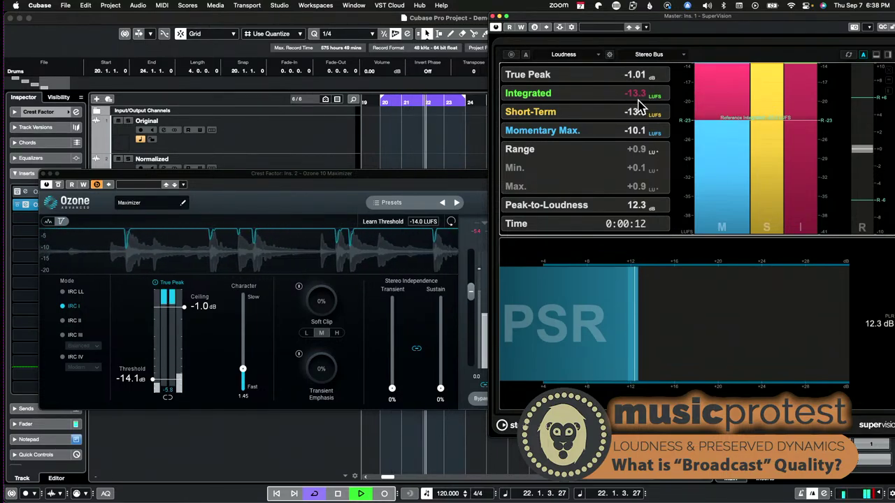
pyautogui.press('space')
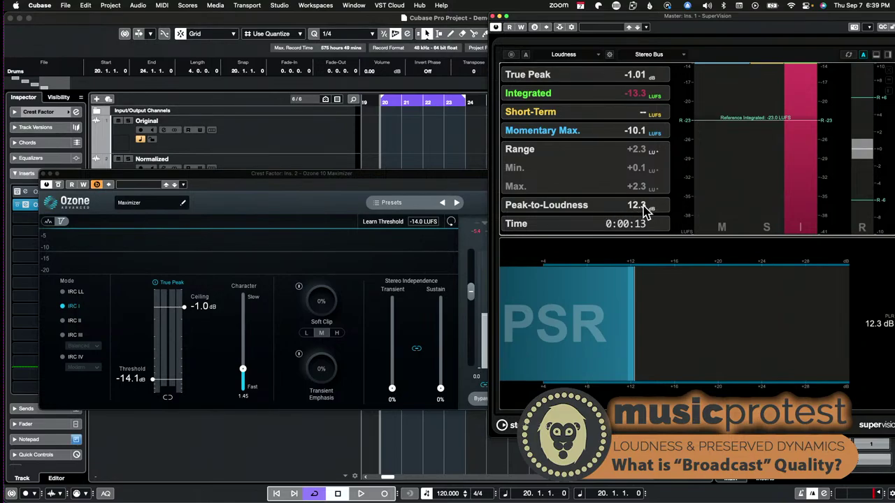
pyautogui.click(97, 185)
pyautogui.press('space')
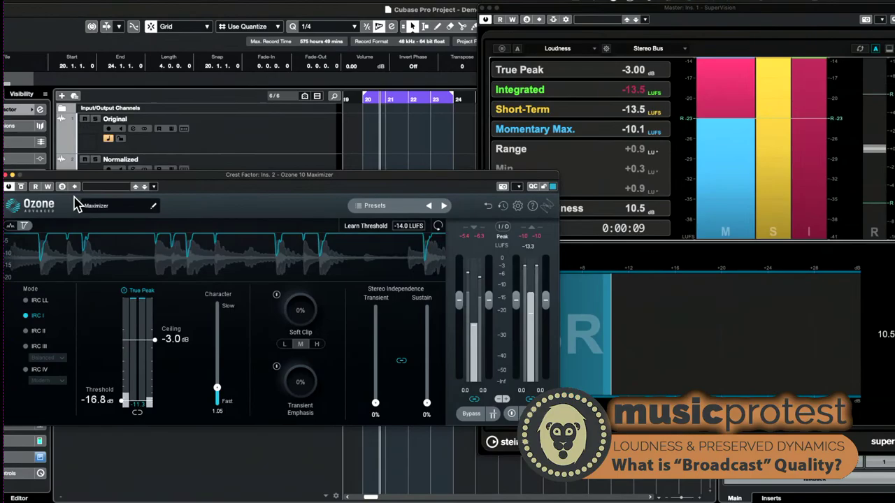
pyautogui.click(62, 186)
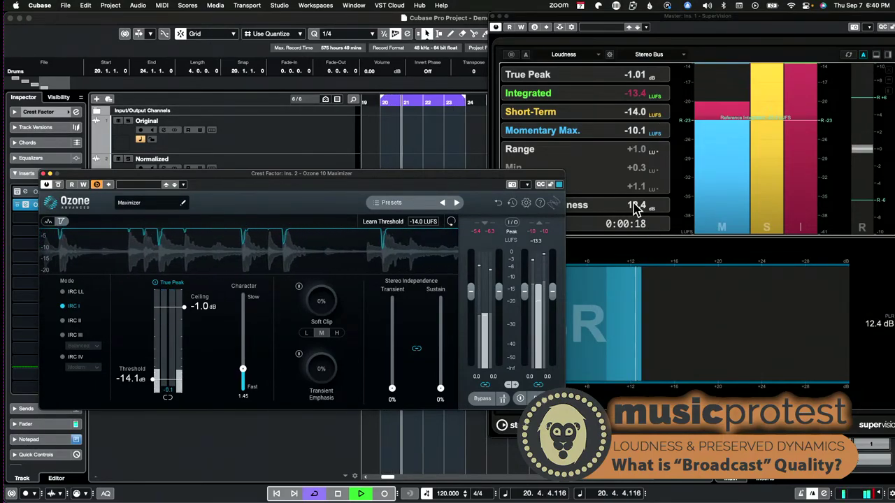
pyautogui.press('space')
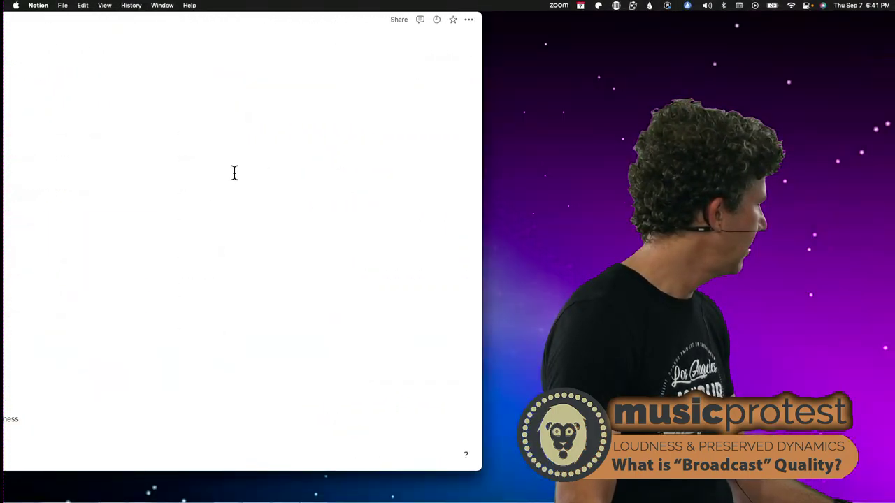
# - In Notion, move the notes window fully into view, hide its sidebar and show the Other Examples table of crest factors
pyautogui.scroll(-5, 289, 118)
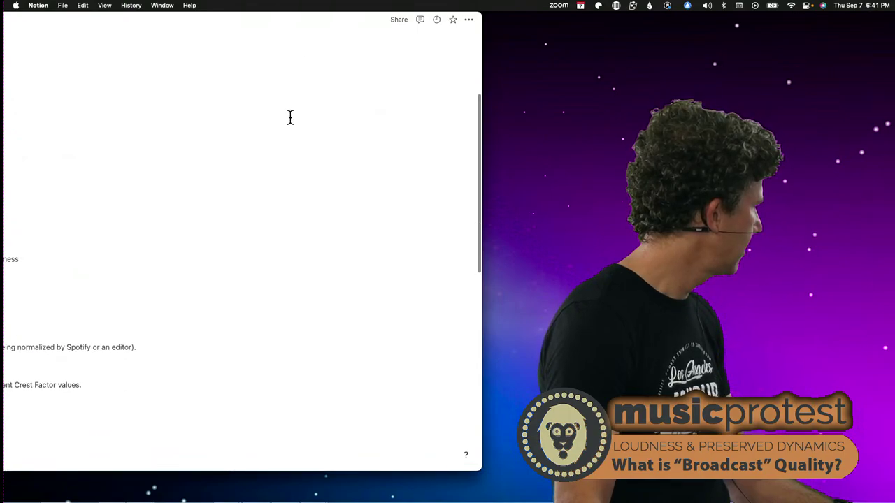
pyautogui.moveTo(222, 20); pyautogui.dragTo(573, 34)
pyautogui.scroll(-10, 345, 286)
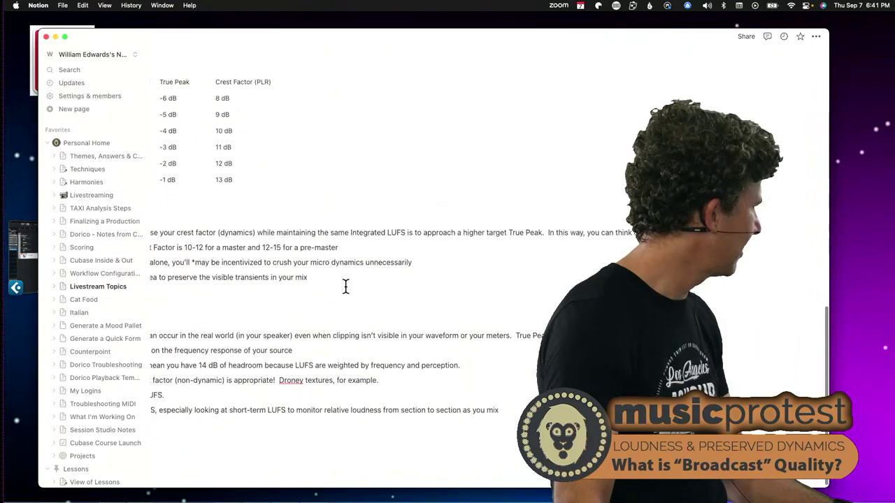
pyautogui.scroll(3, 346, 286)
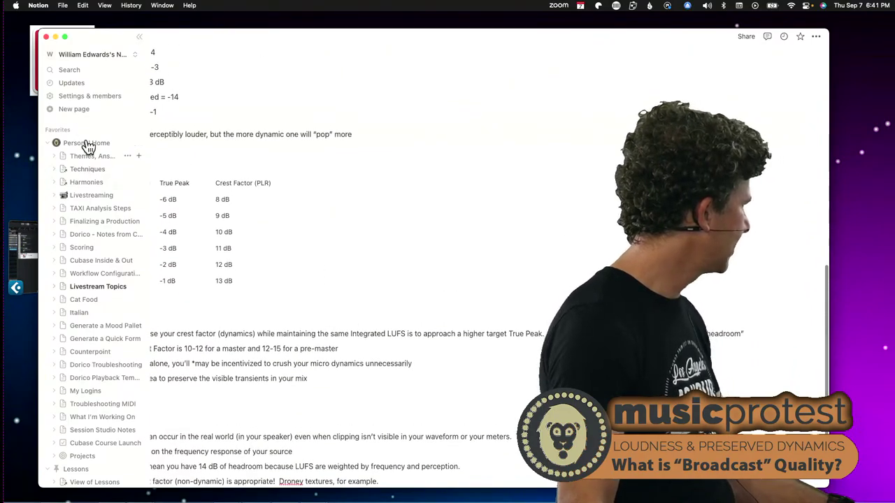
pyautogui.click(139, 37)
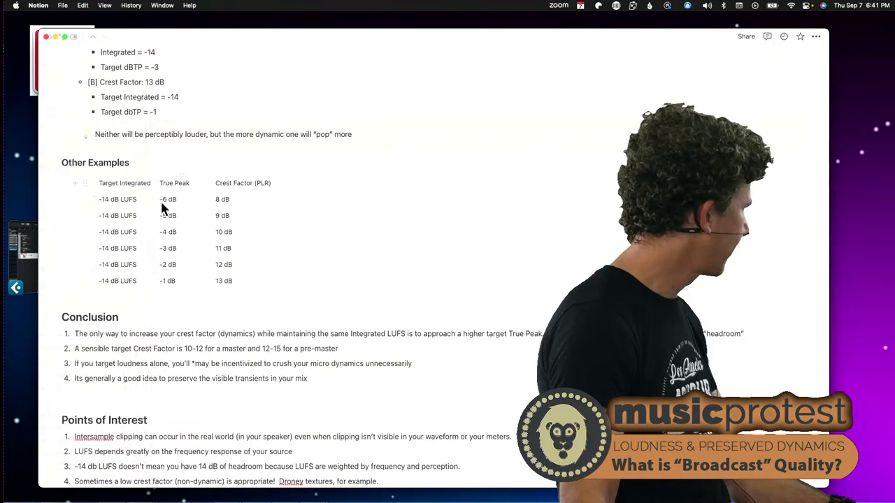